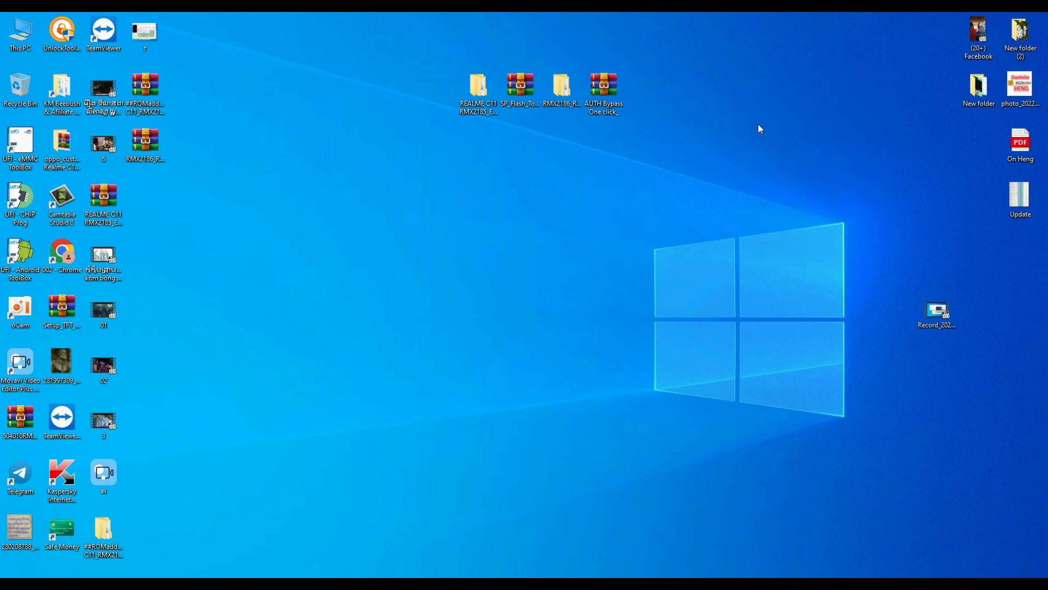
# - Launch flash_tool.exe from the SP_Flash_Tool_v5.2020_Win archive on the desktop and close the archive window
pyautogui.doubleClick(517, 93)
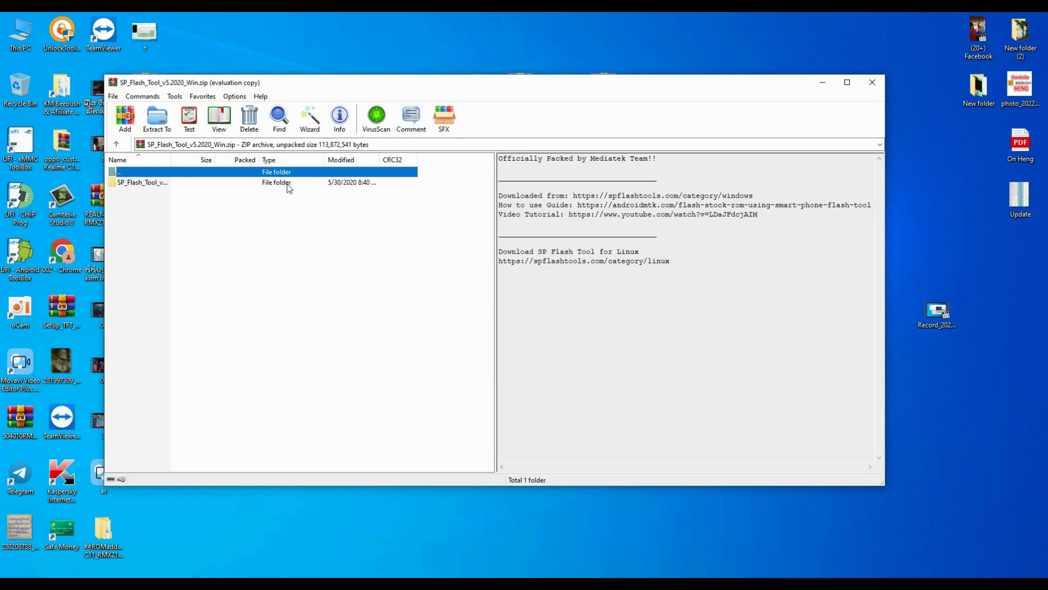
pyautogui.scroll(-3, 288, 188)
pyautogui.scroll(3, 288, 187)
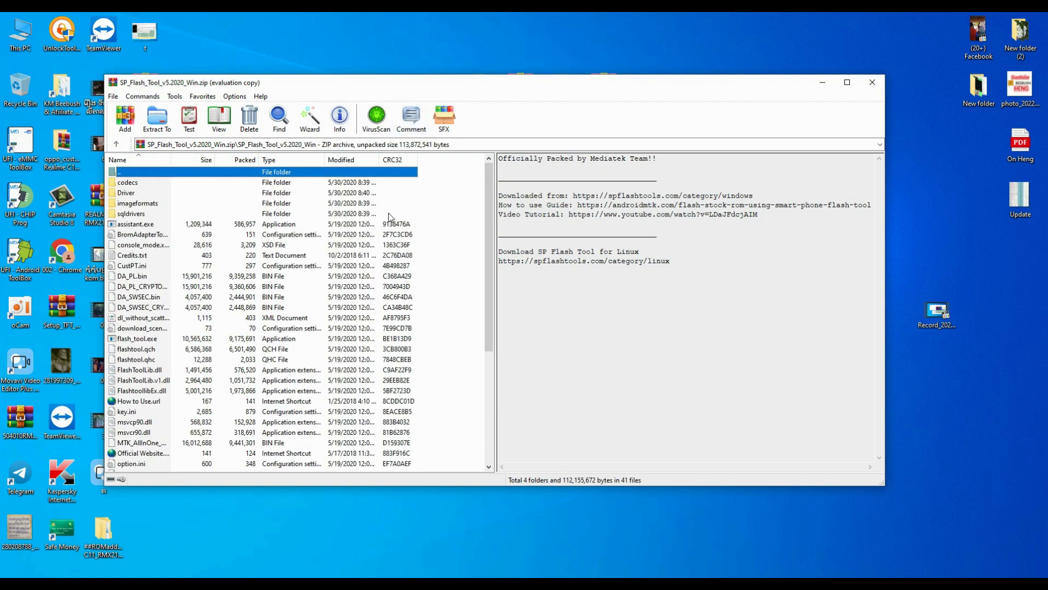
pyautogui.scroll(-1, 149, 278)
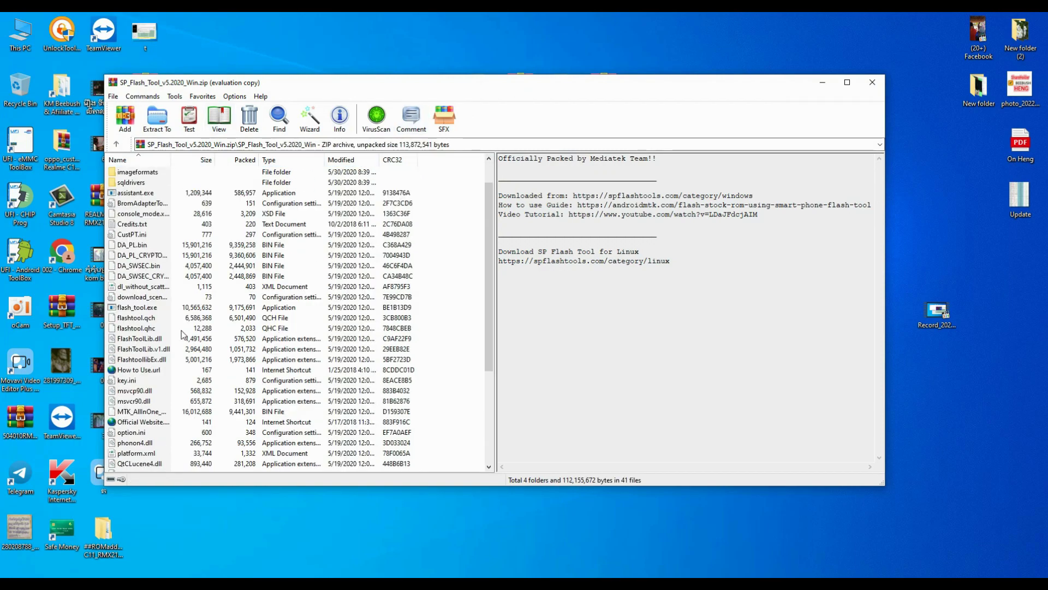
pyautogui.doubleClick(170, 309)
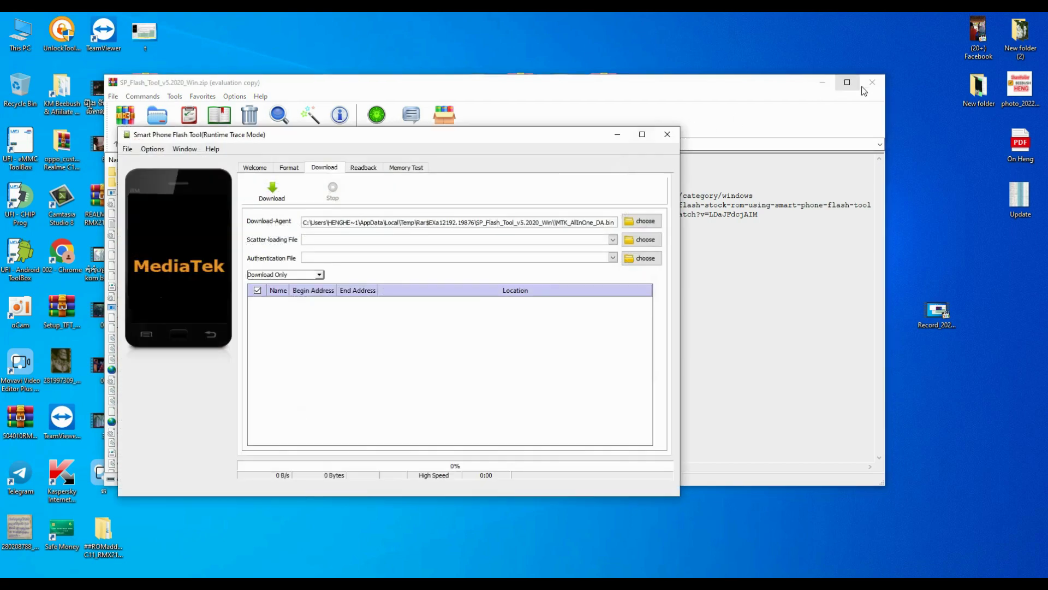
pyautogui.click(871, 83)
pyautogui.moveTo(524, 140); pyautogui.dragTo(704, 144)
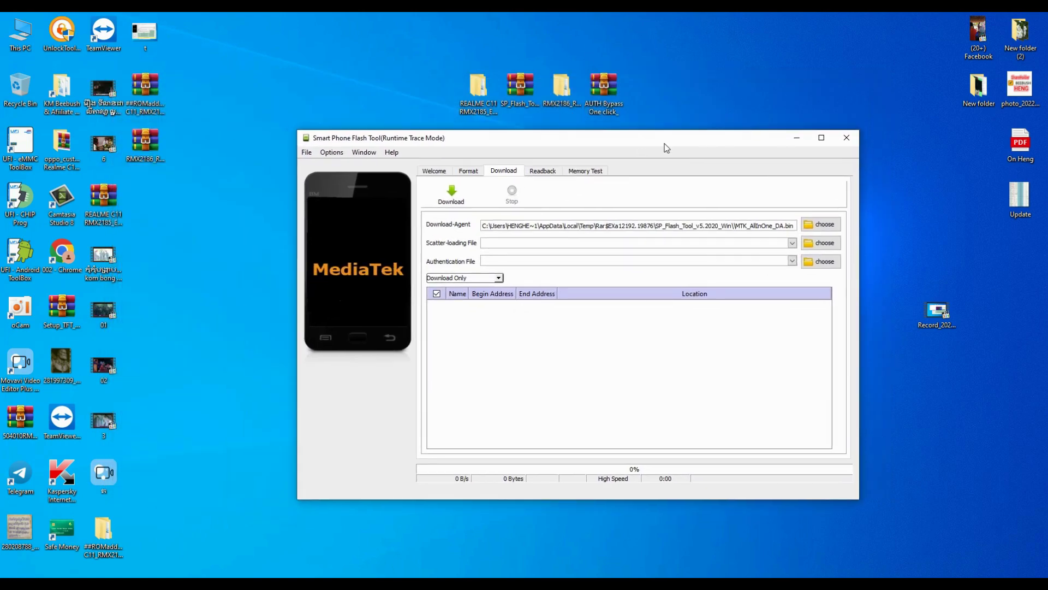
# - Load DA_6765_6785_6768_6873_6885_6853.bin as the download agent from the Da File folder in the desktop's REALME C11 RMX2185_EX_11_A.81 folder
pyautogui.click(820, 225)
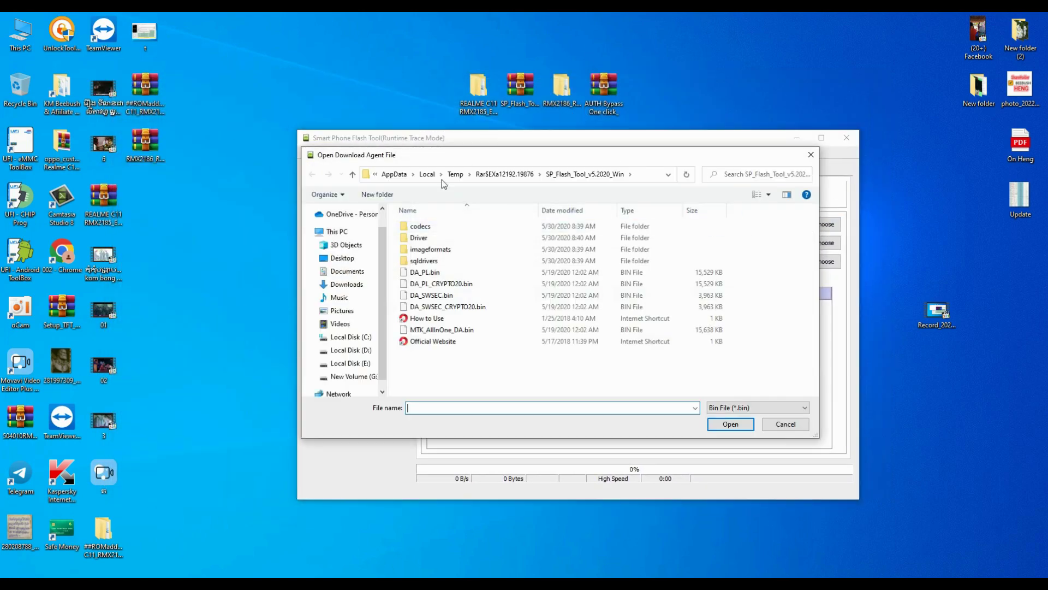
pyautogui.click(343, 260)
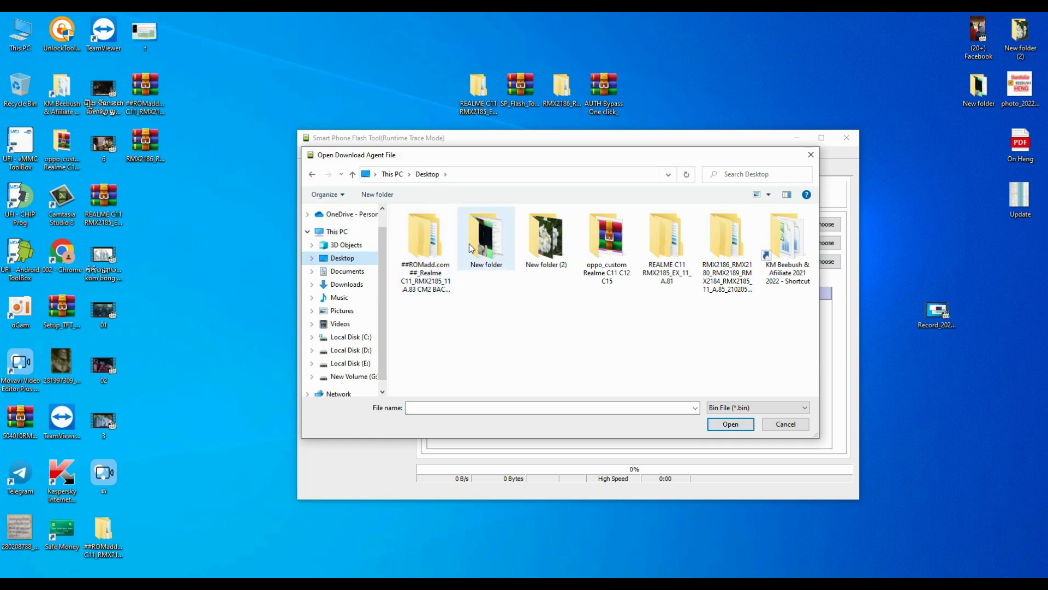
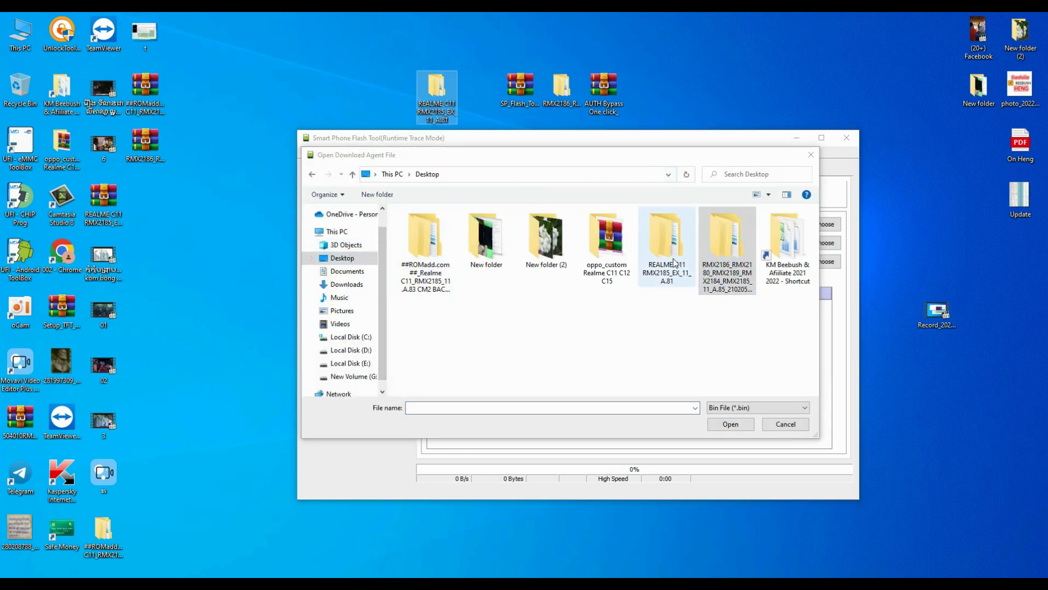
pyautogui.doubleClick(667, 243)
pyautogui.doubleClick(448, 225)
pyautogui.doubleClick(427, 226)
pyautogui.doubleClick(428, 226)
pyautogui.moveTo(539, 136); pyautogui.dragTo(502, 136)
# - Load MT6765_Android_scatter as the scatter-loading file from the RMX2185_11_A.85_210205_4f3d4a31 firmware folder on the desktop
pyautogui.click(784, 241)
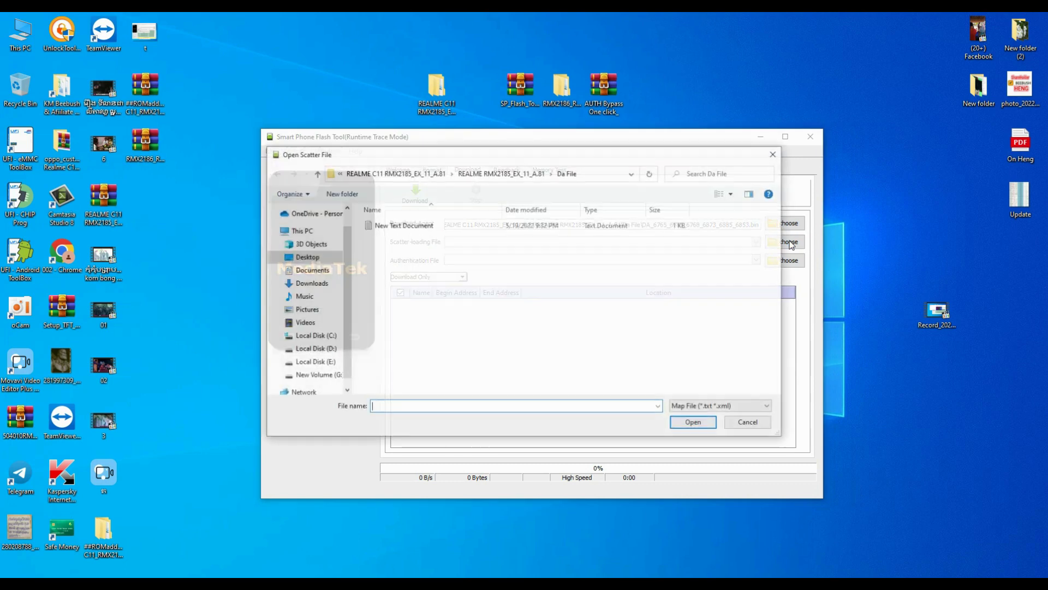
pyautogui.click(307, 257)
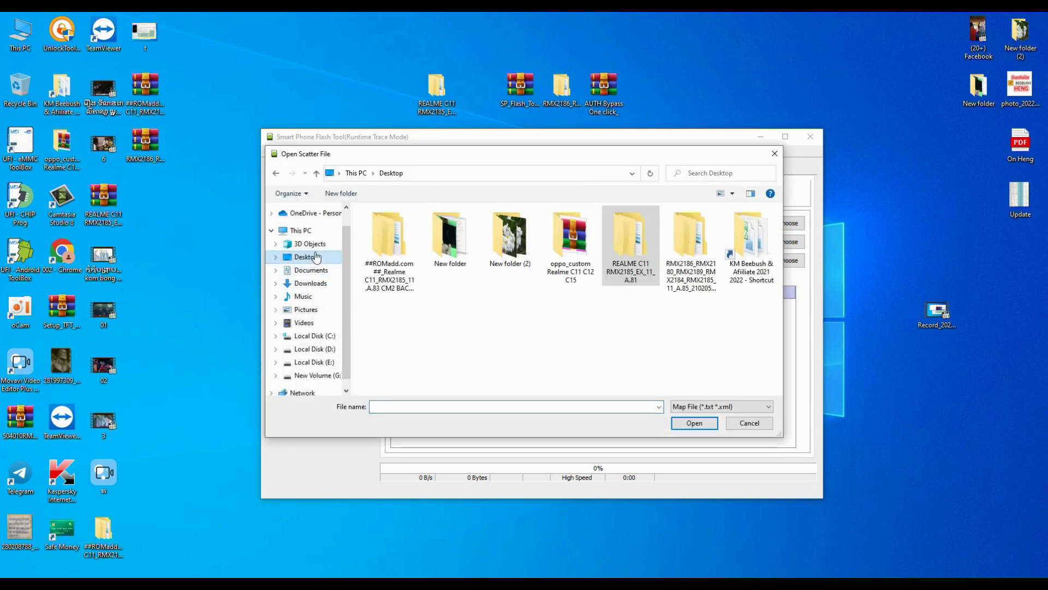
pyautogui.click(565, 104)
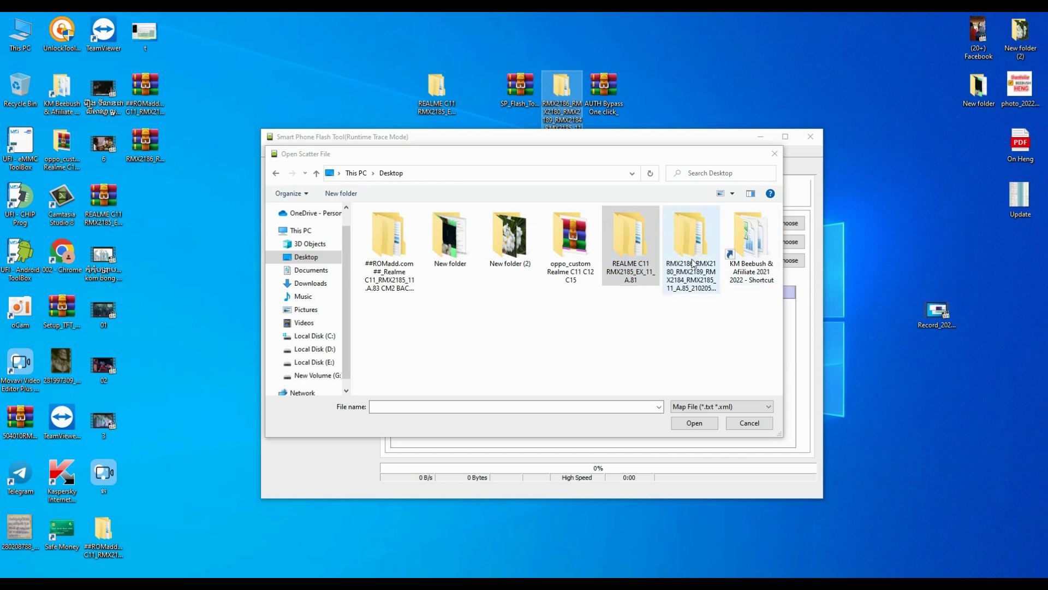
pyautogui.doubleClick(693, 262)
pyautogui.doubleClick(453, 224)
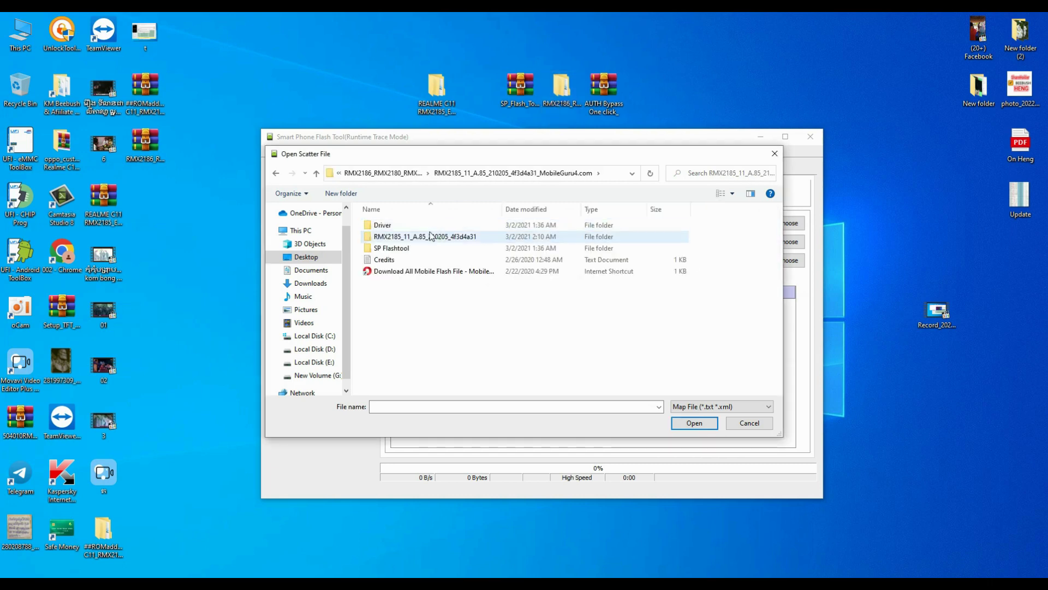
pyautogui.doubleClick(404, 236)
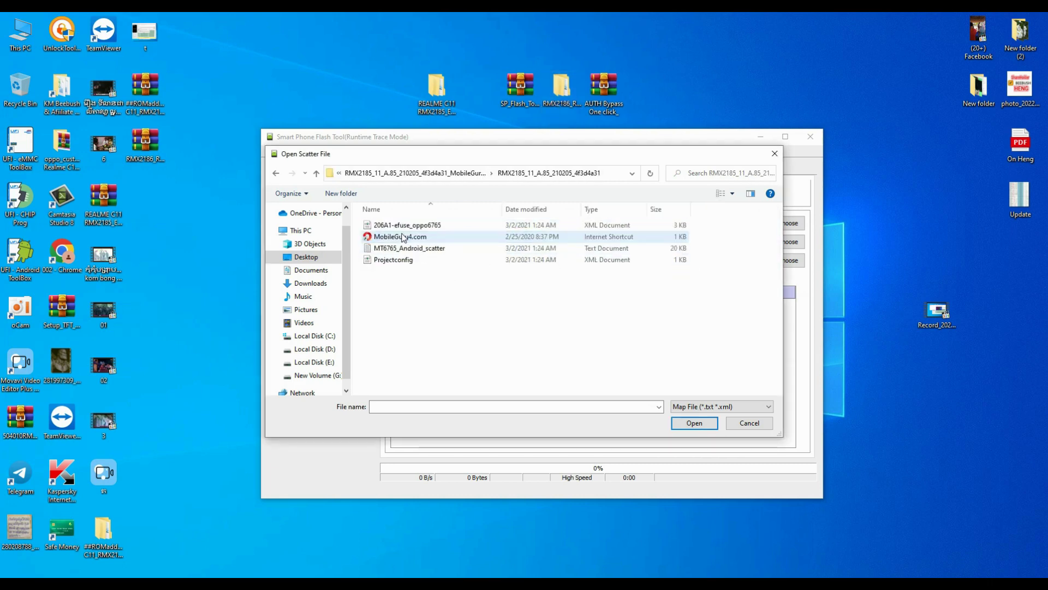
pyautogui.doubleClick(407, 248)
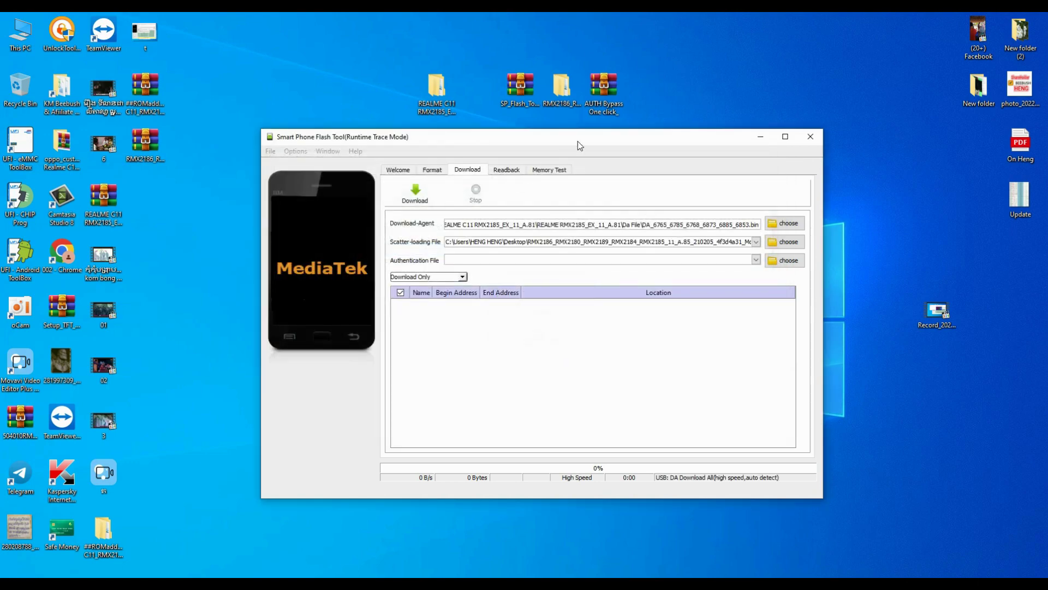
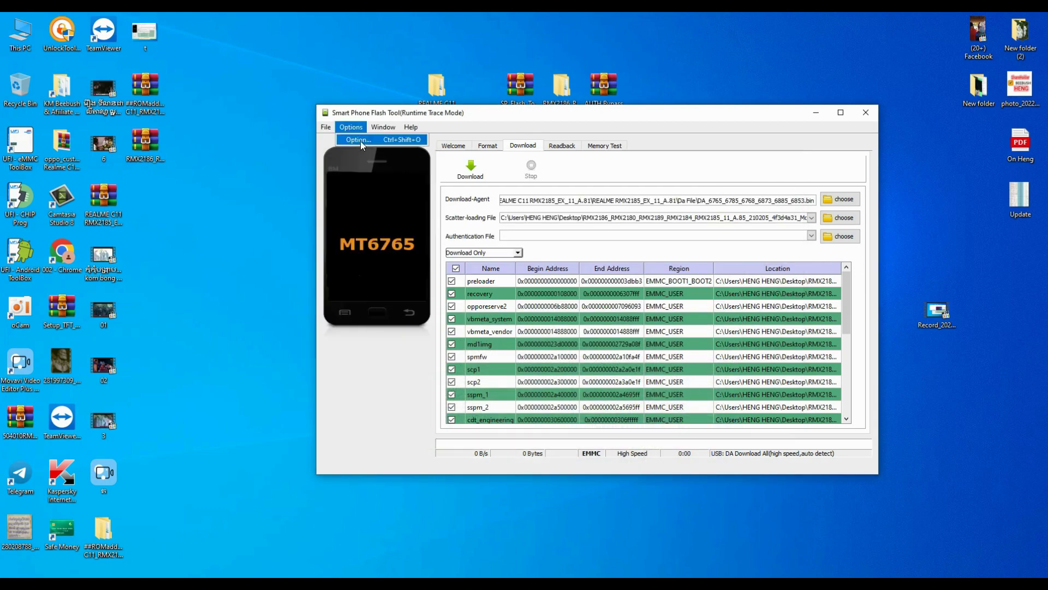
# - Set the flash tool's connection to UART on COM3 with a baud rate of 921600
pyautogui.click(360, 140)
pyautogui.click(435, 195)
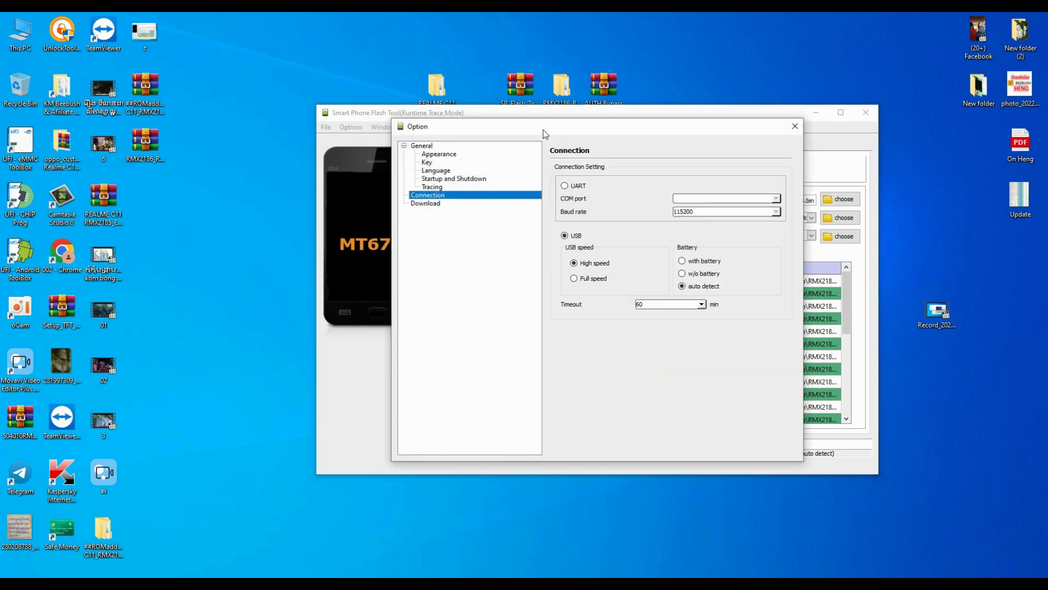
pyautogui.moveTo(543, 131); pyautogui.dragTo(499, 104)
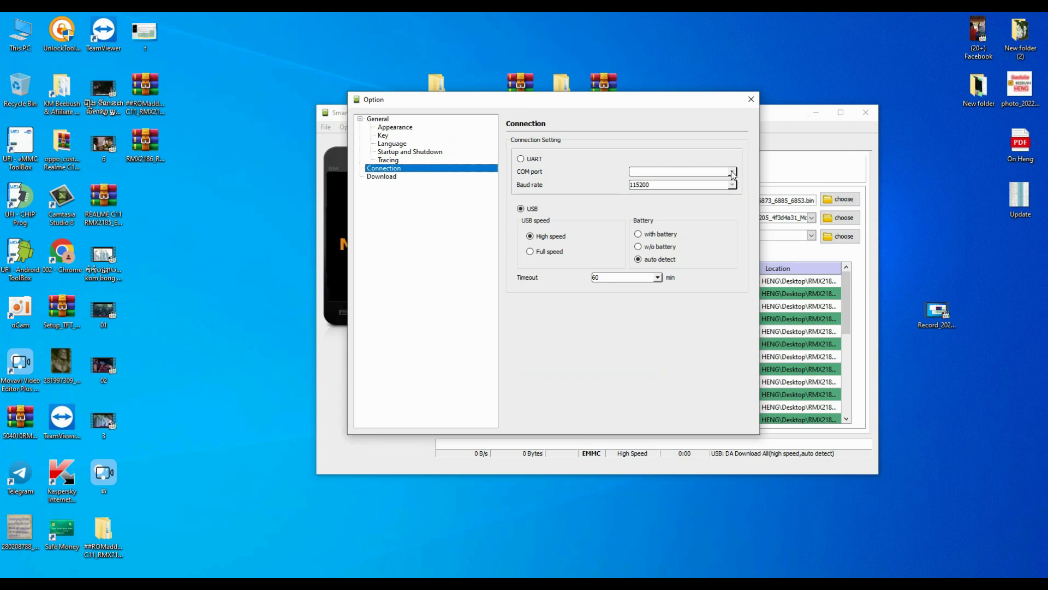
pyautogui.click(522, 159)
pyautogui.click(704, 172)
pyautogui.click(697, 187)
pyautogui.click(732, 185)
pyautogui.click(667, 194)
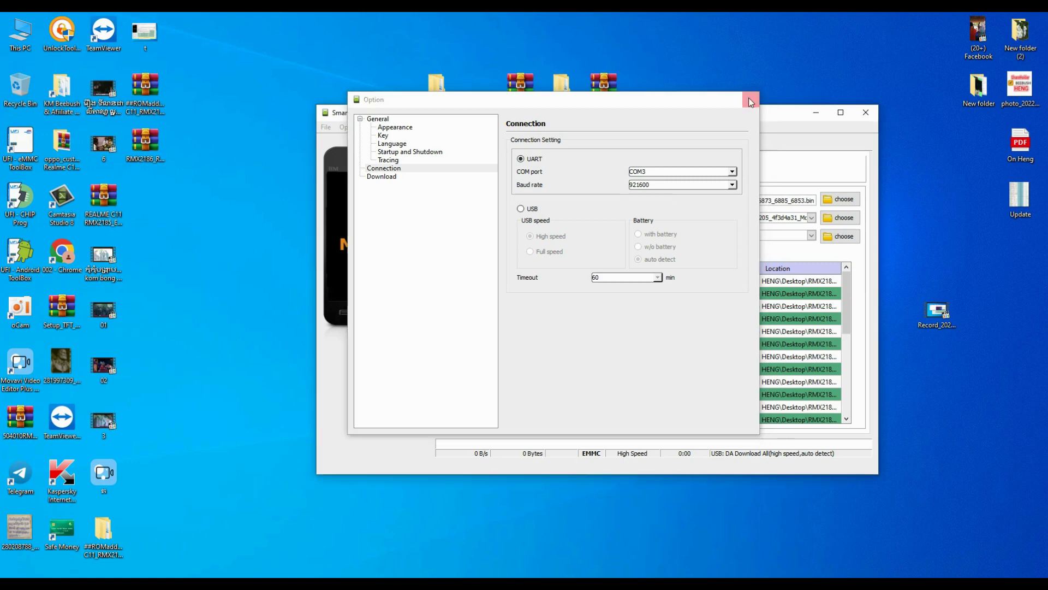
pyautogui.click(752, 99)
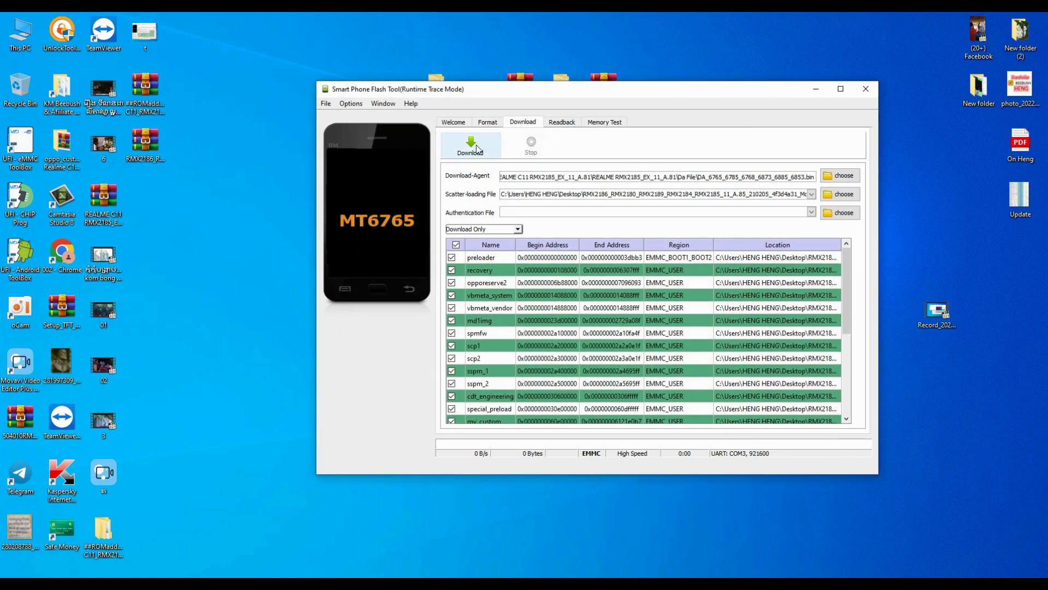
# - Try to flash all listed partitions to the phone in Download Only mode, and dismiss the error dialog
pyautogui.click(479, 143)
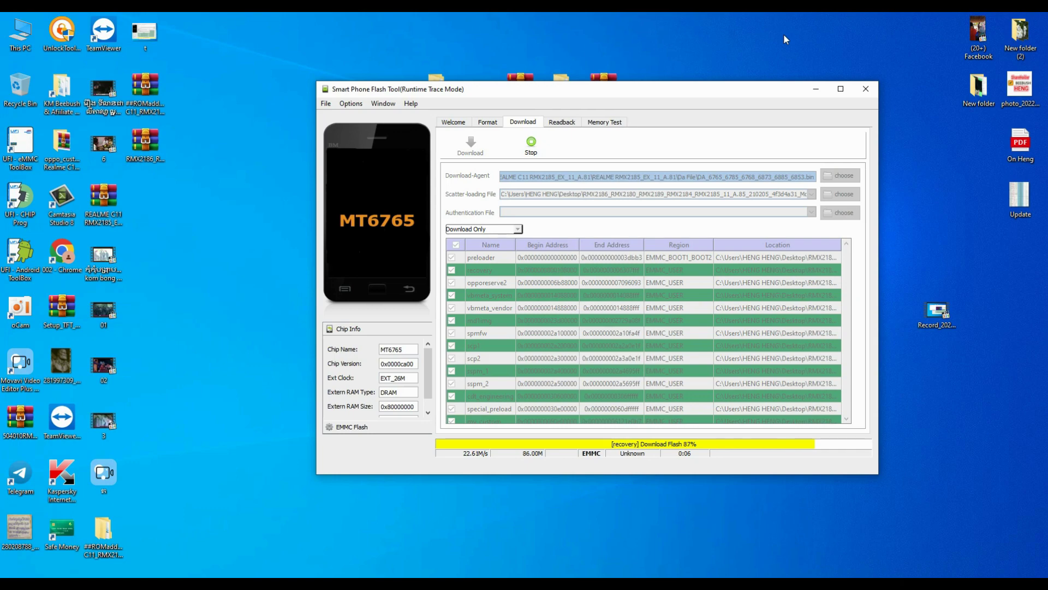
pyautogui.moveTo(592, 234); pyautogui.dragTo(629, 174)
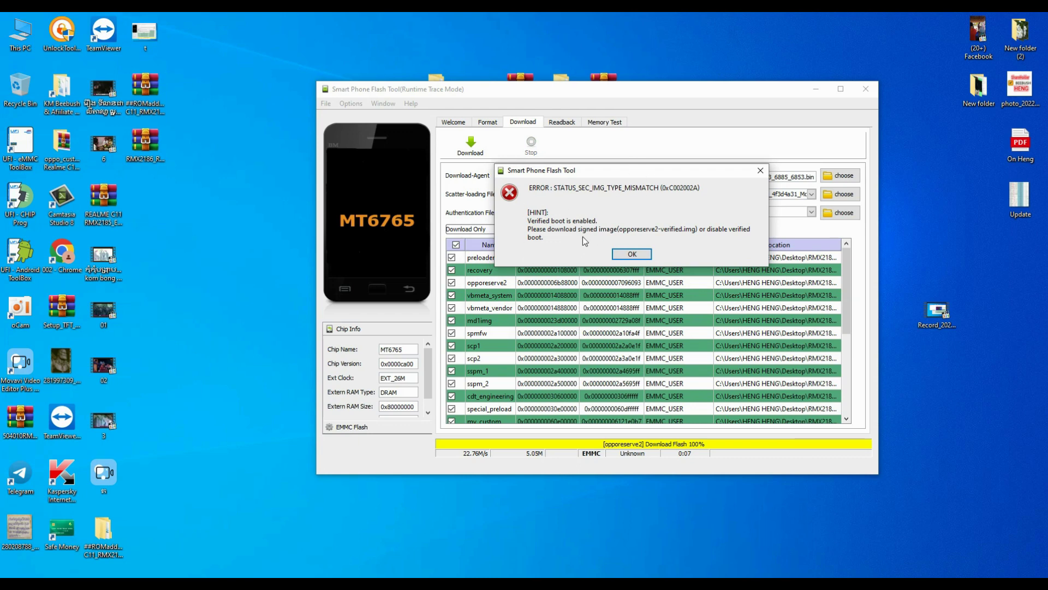
pyautogui.moveTo(621, 171); pyautogui.dragTo(631, 185)
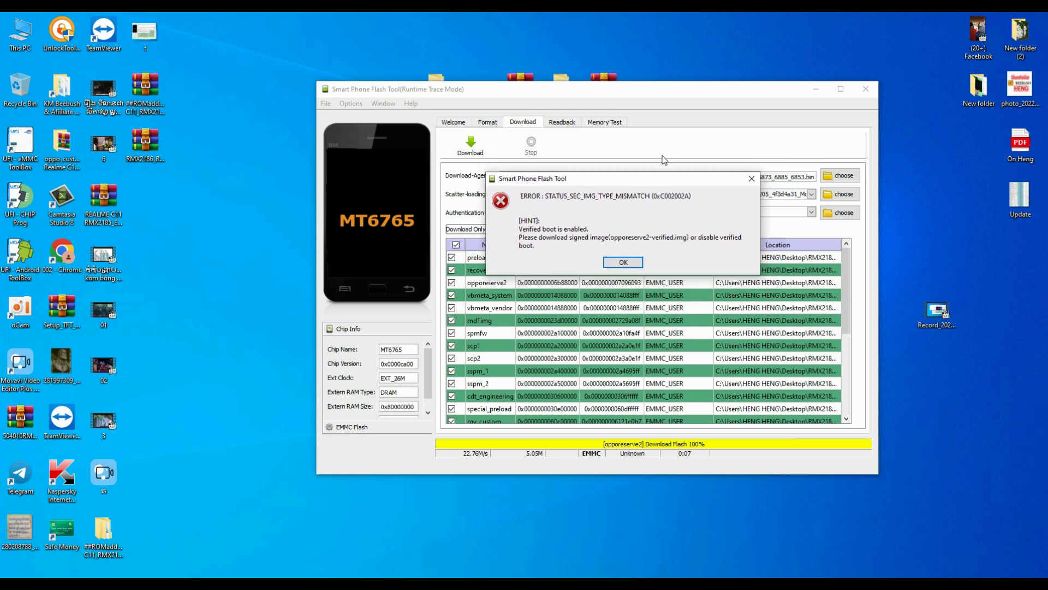
pyautogui.click(751, 179)
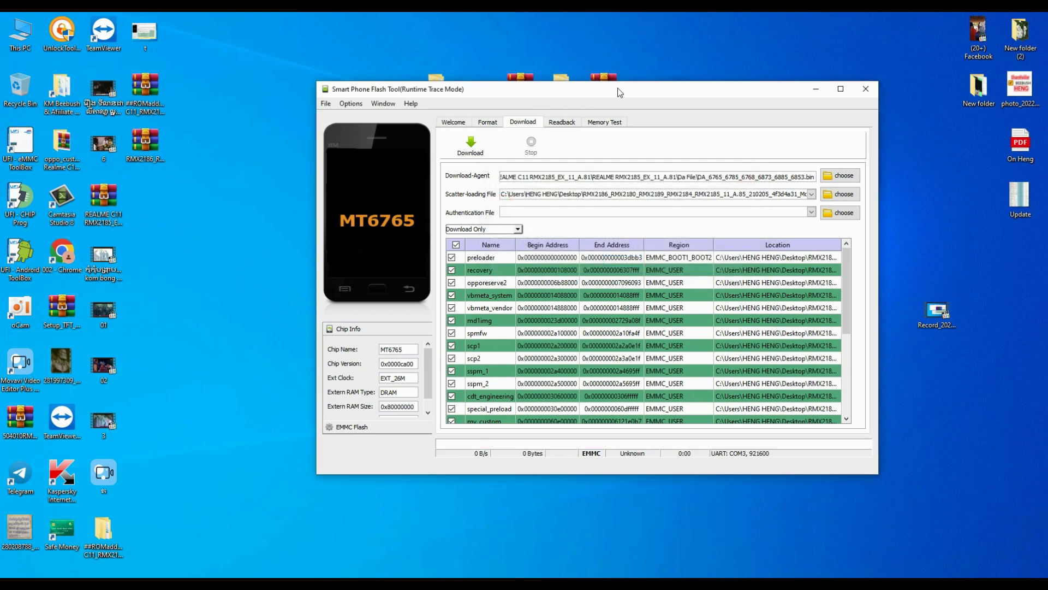
pyautogui.moveTo(620, 93); pyautogui.dragTo(609, 86)
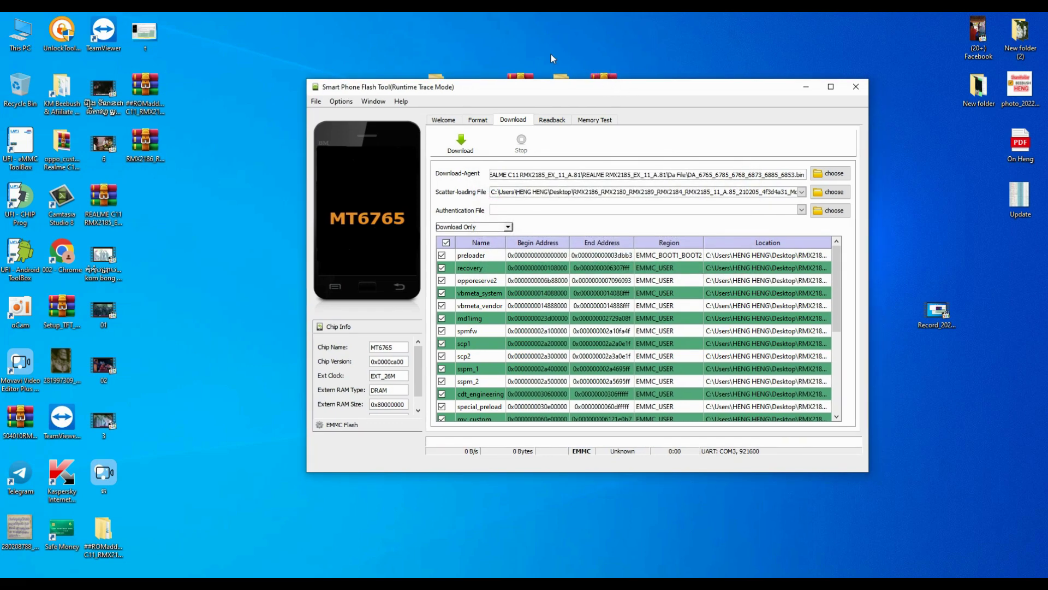
# - Reload the MT6765_Android_scatter file as the scatter-loading file
pyautogui.click(832, 193)
pyautogui.doubleClick(455, 198)
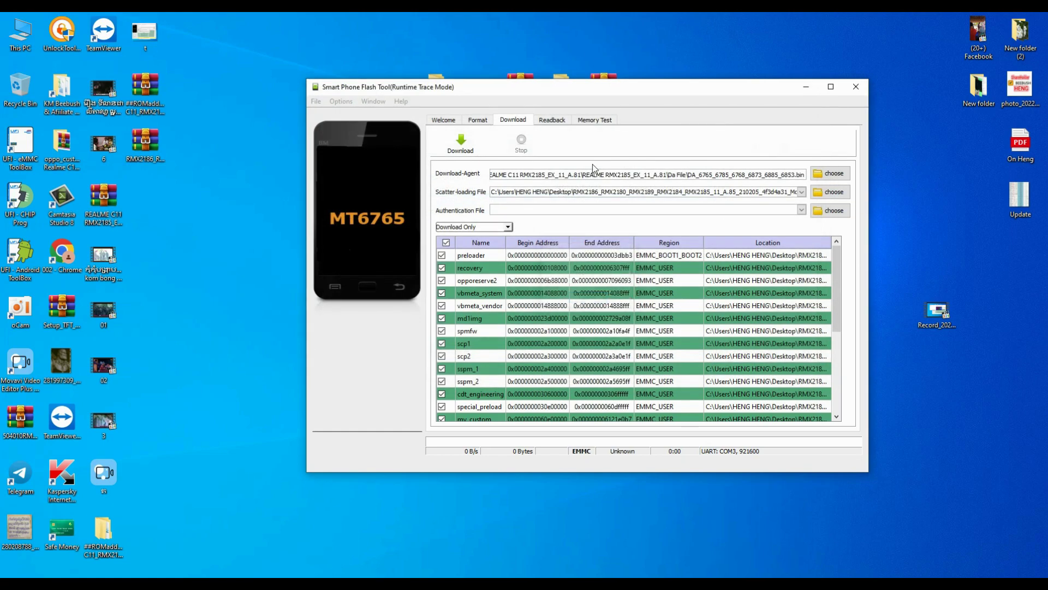
pyautogui.moveTo(607, 94); pyautogui.dragTo(607, 78)
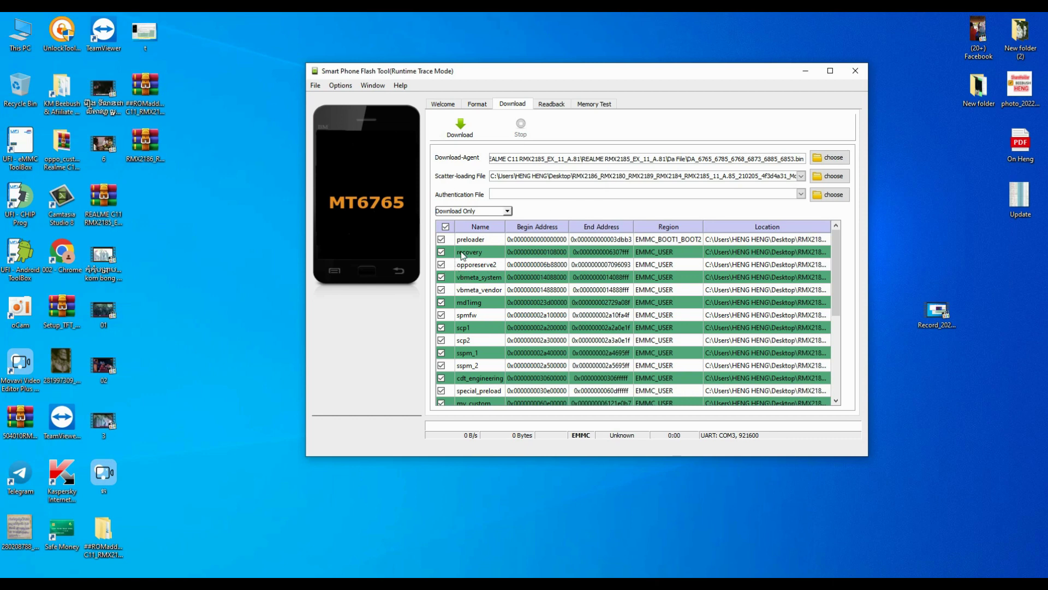
# - Exclude the opporeserve2, cdt_engineering, special_preload and my_custom partitions from the flash, and review the partition list
pyautogui.scroll(-3, 462, 253)
pyautogui.scroll(3, 462, 253)
pyautogui.scroll(-2, 505, 270)
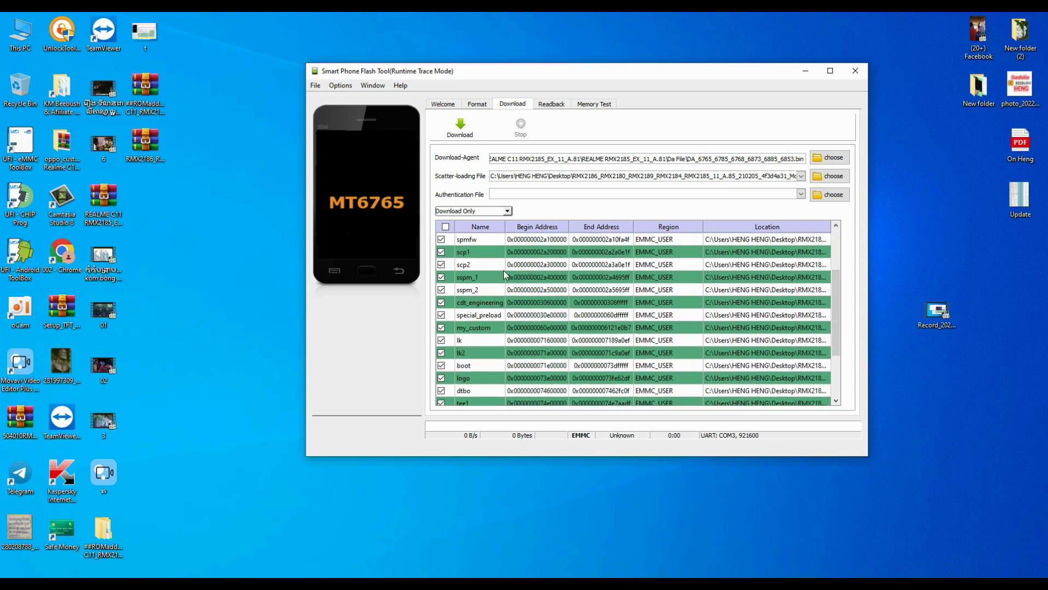
pyautogui.click(441, 303)
pyautogui.click(441, 315)
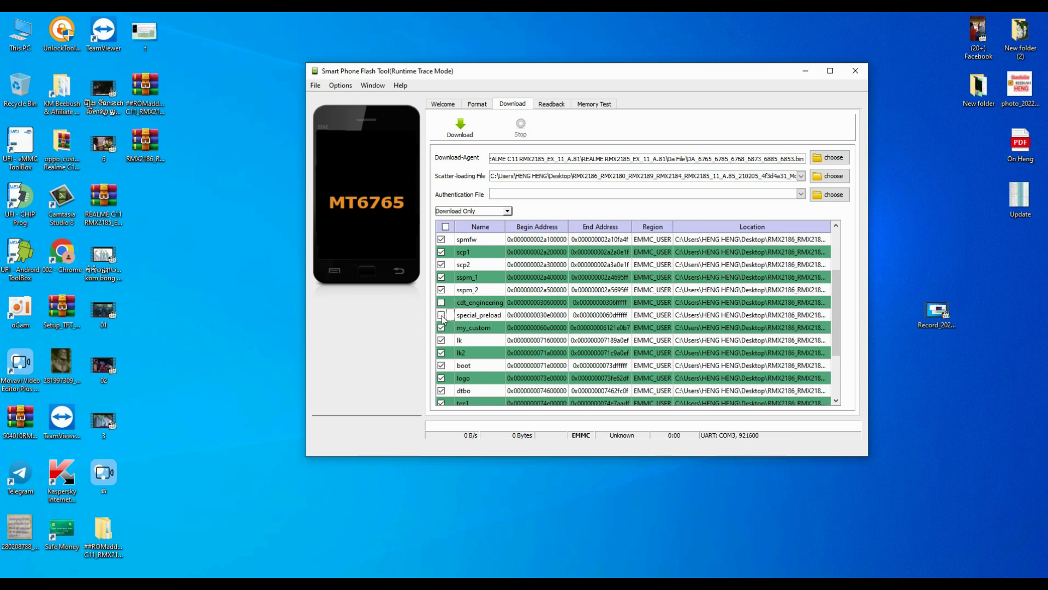
pyautogui.click(441, 328)
pyautogui.scroll(2, 470, 306)
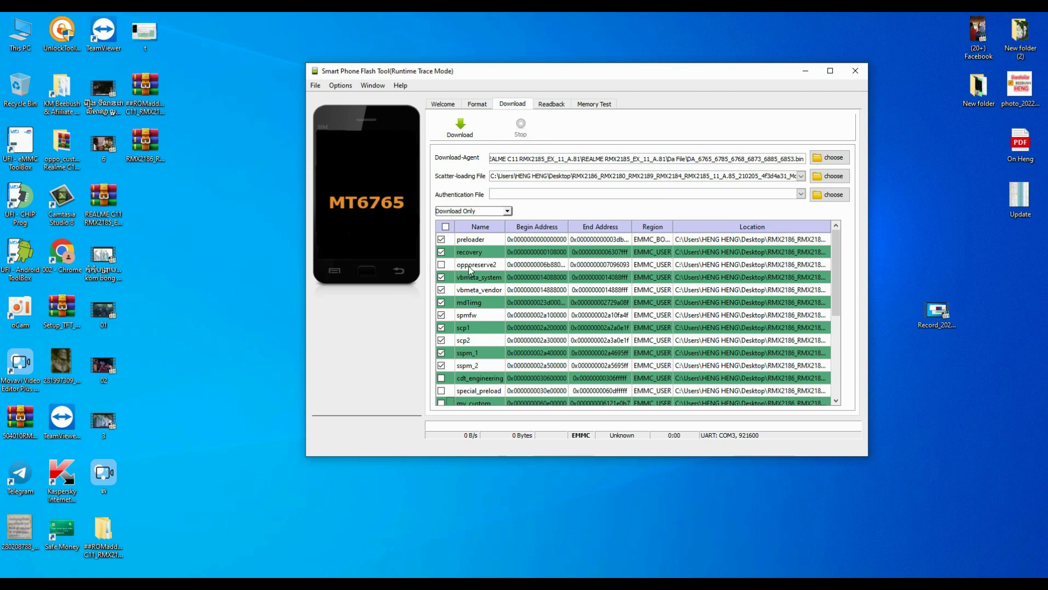
pyautogui.scroll(-2, 483, 286)
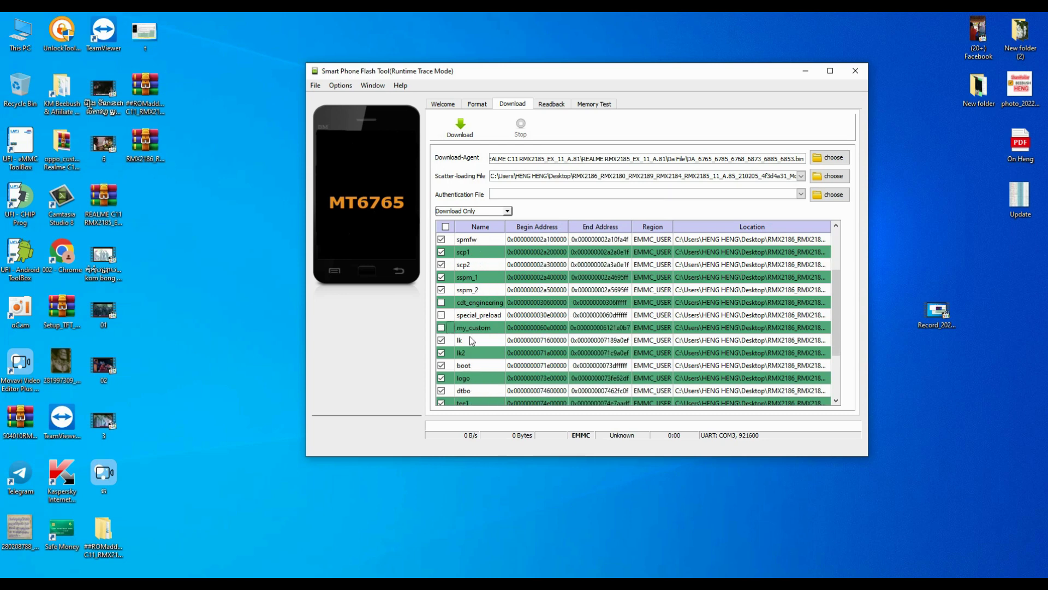
pyautogui.moveTo(513, 74); pyautogui.dragTo(508, 71)
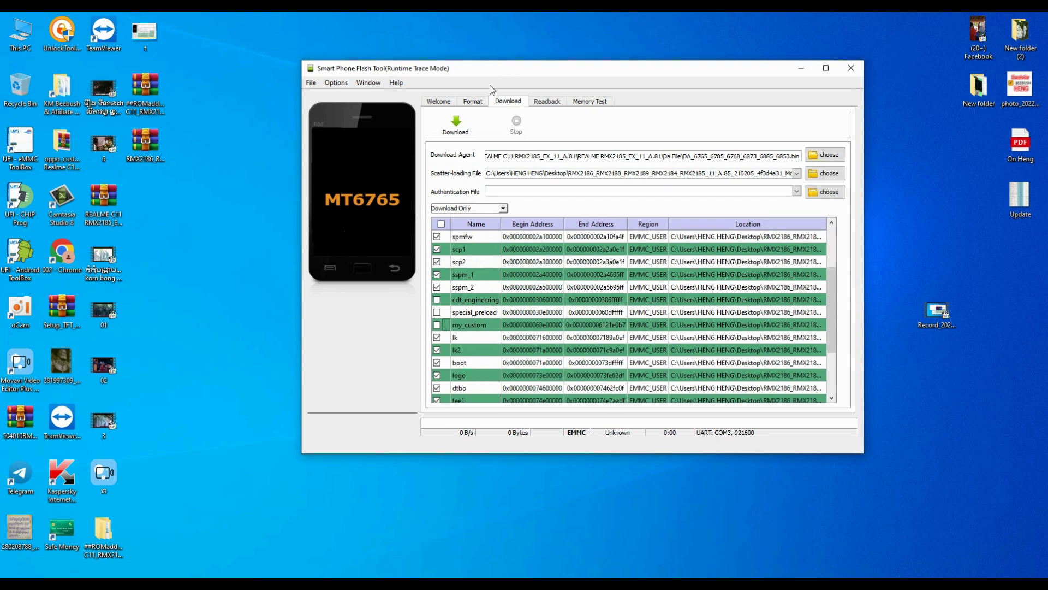
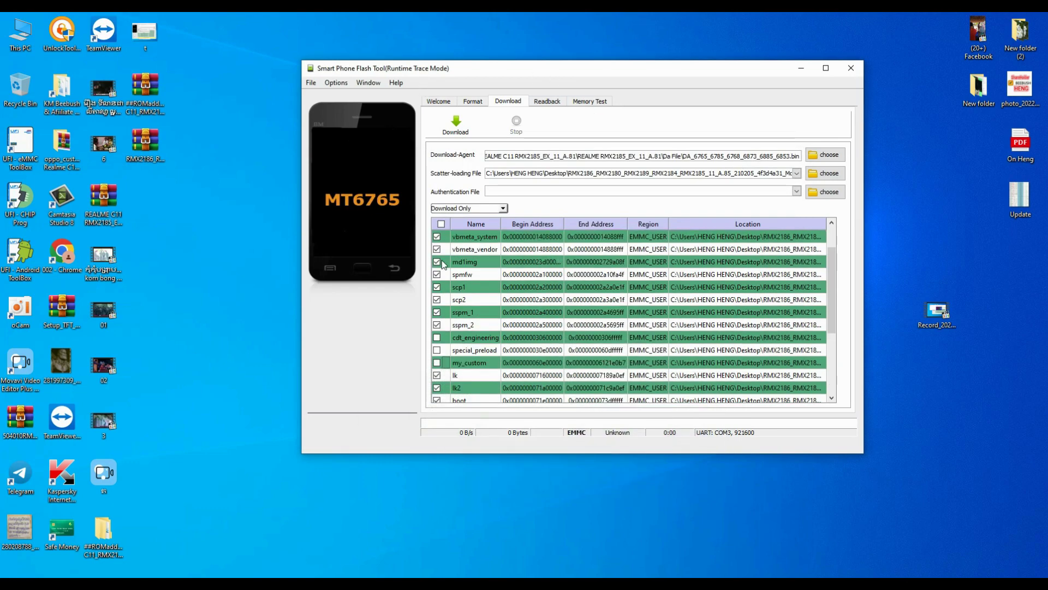
pyautogui.scroll(-2, 456, 266)
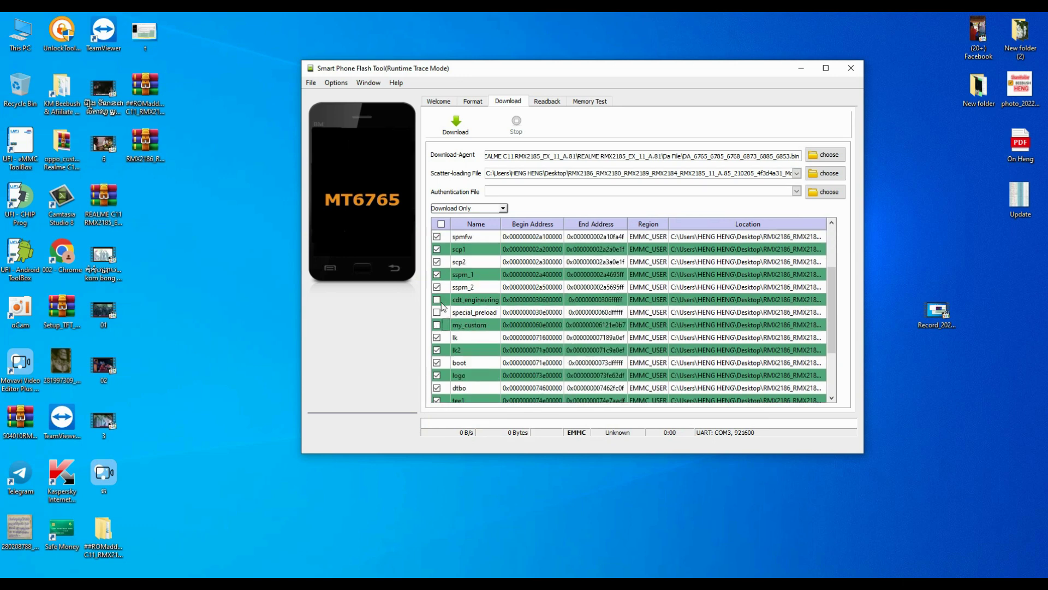
# - Reapply the UART connection settings, choosing COM3 and a baud rate of 921600
pyautogui.click(336, 83)
pyautogui.click(341, 92)
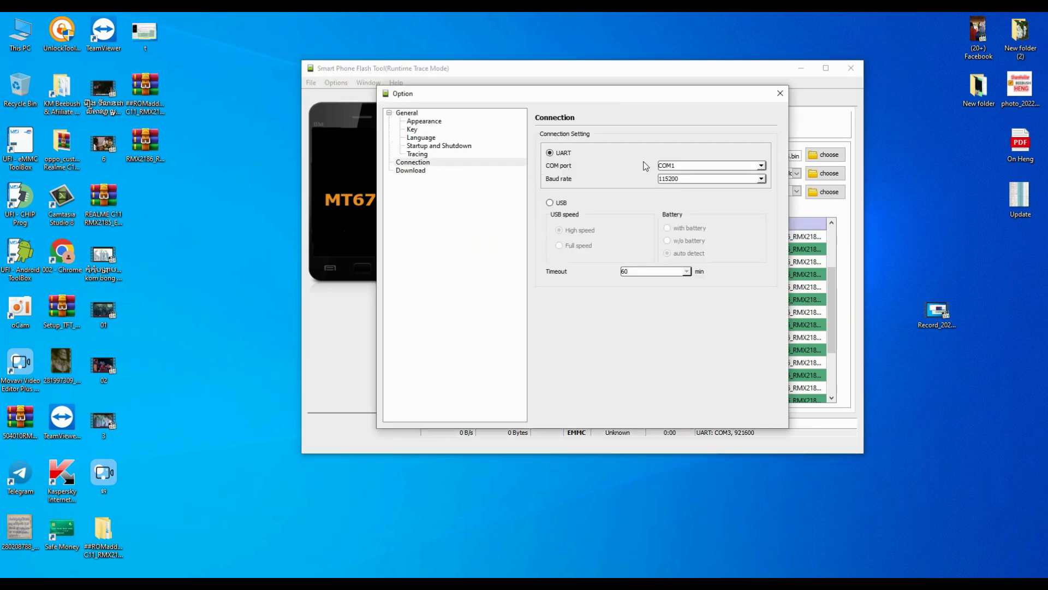
pyautogui.click(754, 171)
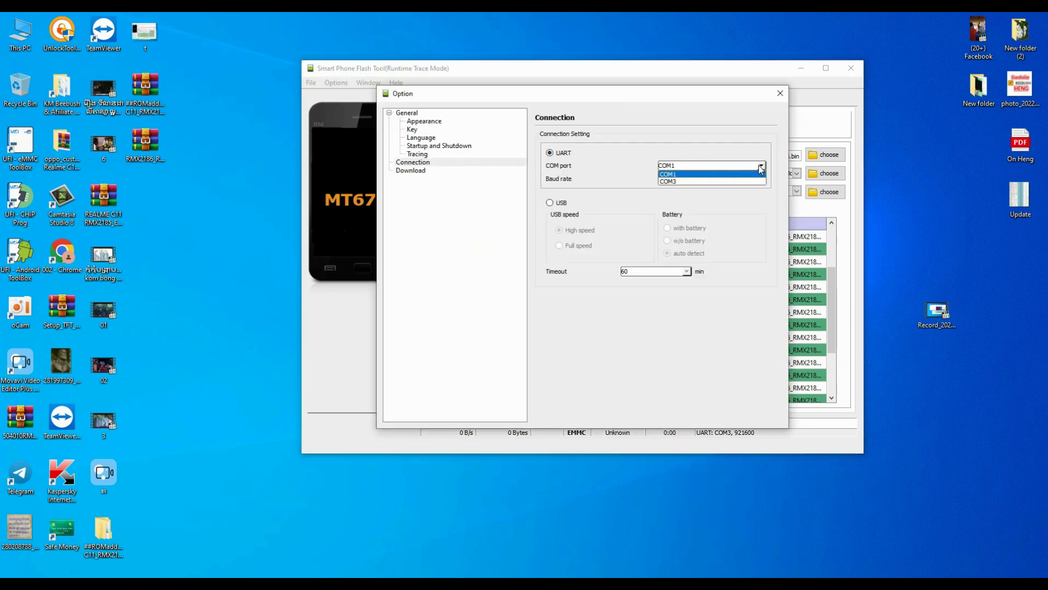
pyautogui.click(697, 181)
pyautogui.click(744, 180)
pyautogui.click(695, 188)
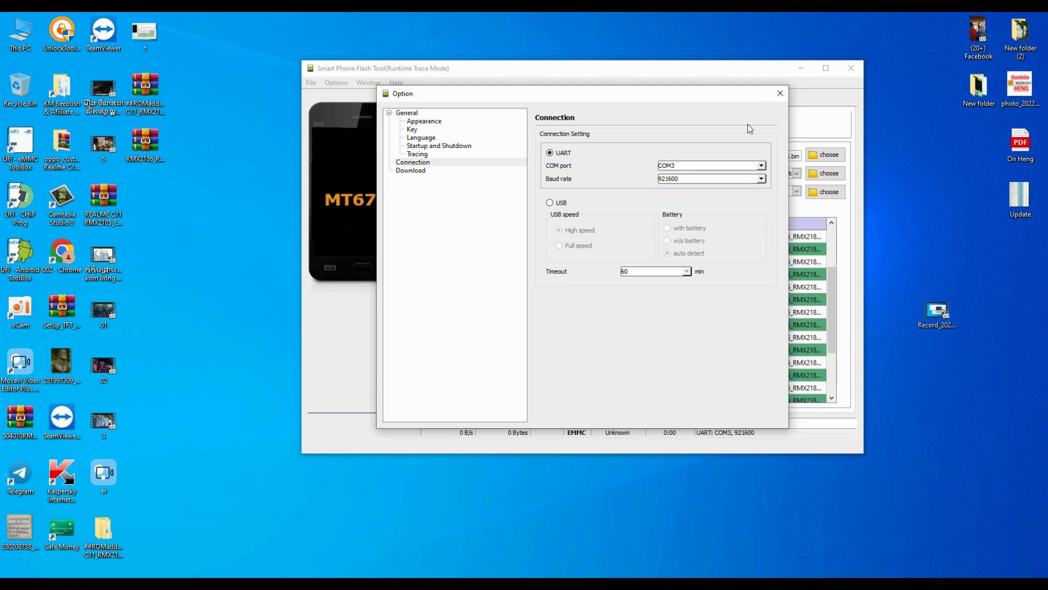
pyautogui.click(781, 93)
# - Flash the remaining selected partitions to the phone in Download Only mode
pyautogui.moveTo(636, 75); pyautogui.dragTo(636, 65)
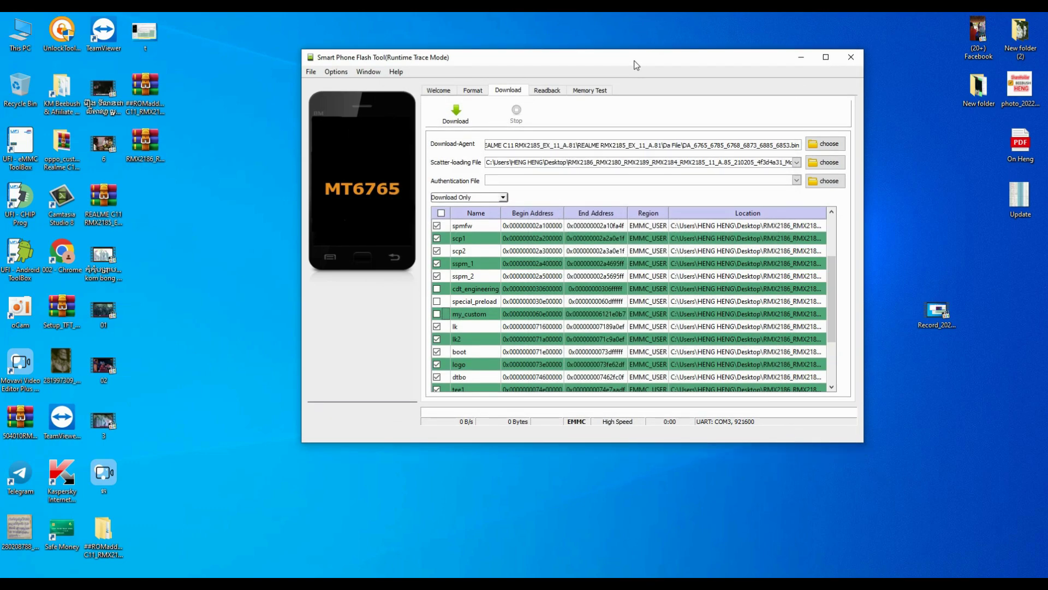
pyautogui.click(457, 115)
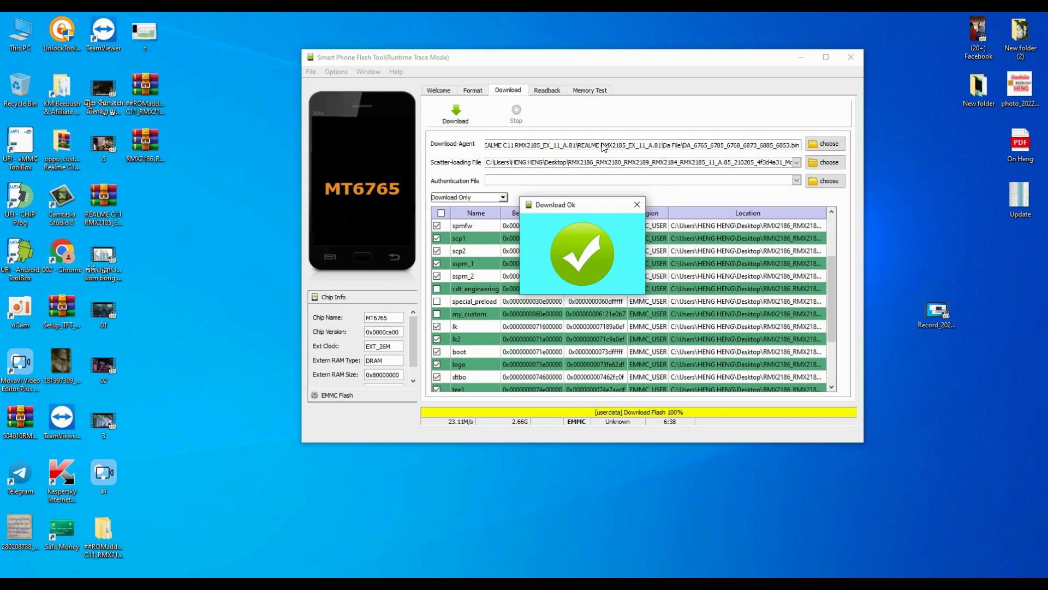
pyautogui.moveTo(594, 203)
pyautogui.mouseDown()
pyautogui.moveTo(621, 231)
pyautogui.moveTo(578, 218)
pyautogui.moveTo(600, 191)
pyautogui.moveTo(592, 186)
pyautogui.moveTo(618, 193)
pyautogui.moveTo(613, 204)
pyautogui.mouseUp()
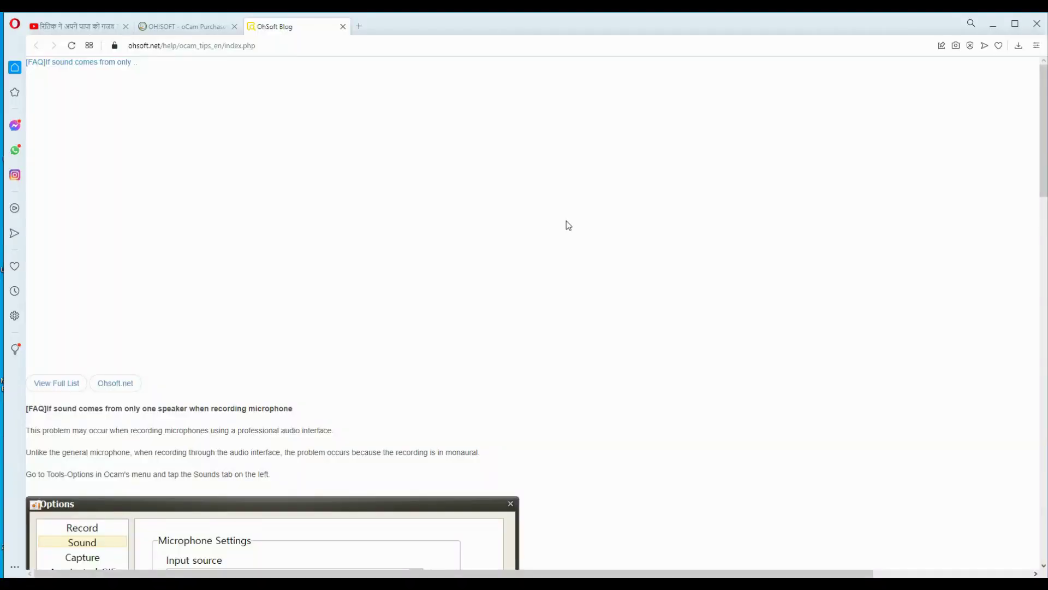
# - Close the Opera browser window showing the OhSoft help page to return to the flash tool
pyautogui.click(1037, 24)
pyautogui.click(590, 332)
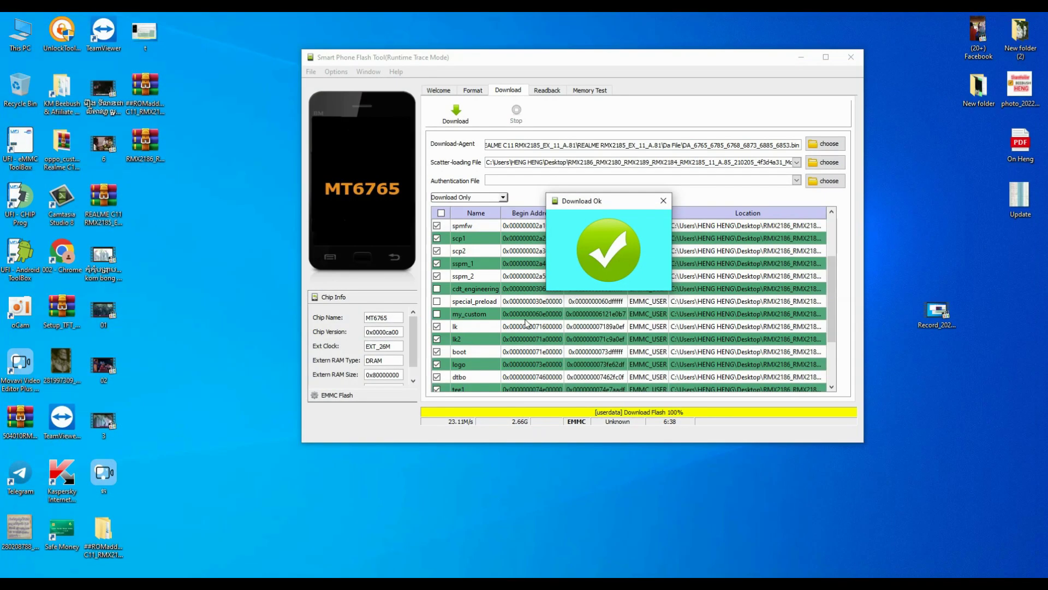